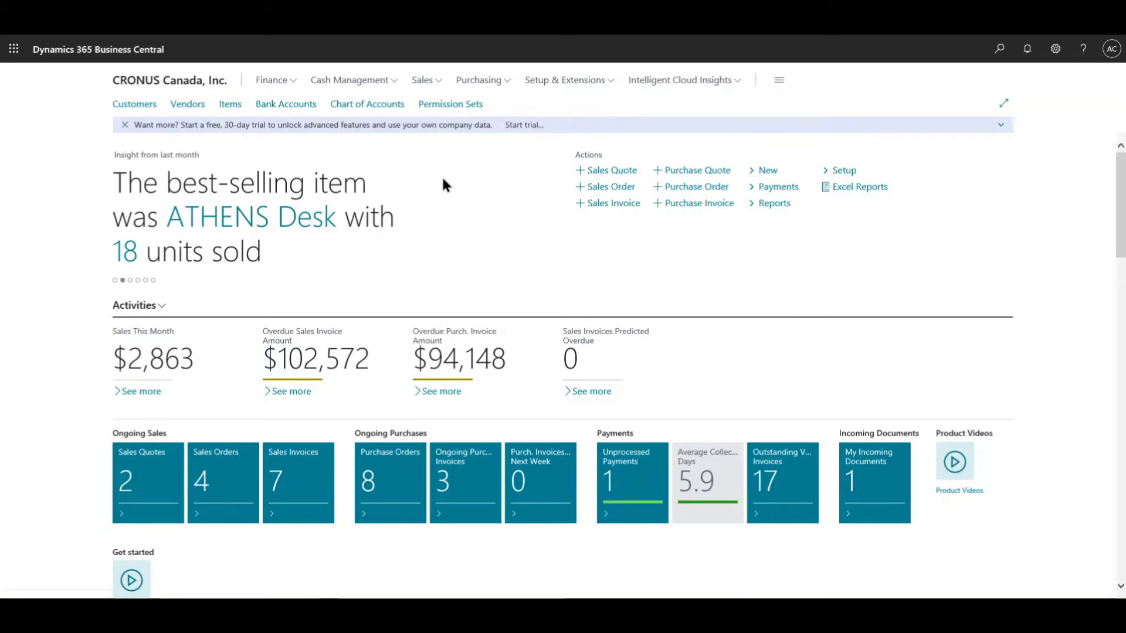
# Open the Fixed Assets list from Finance to show FA000110 Robots at location WARE_1.
pyautogui.click(274, 82)
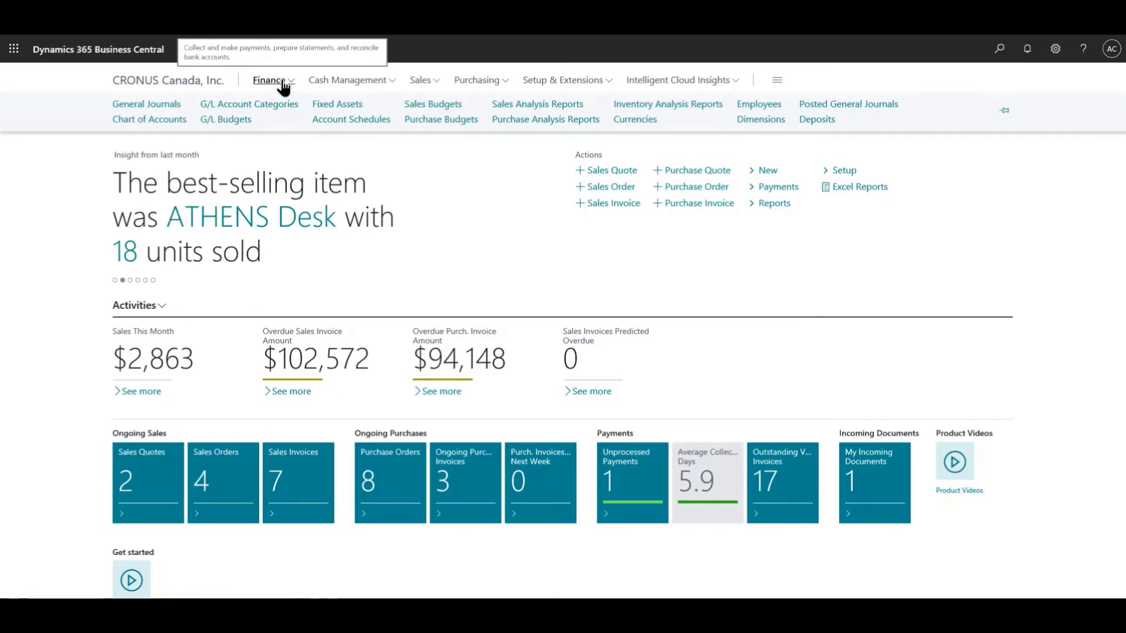
pyautogui.click(324, 106)
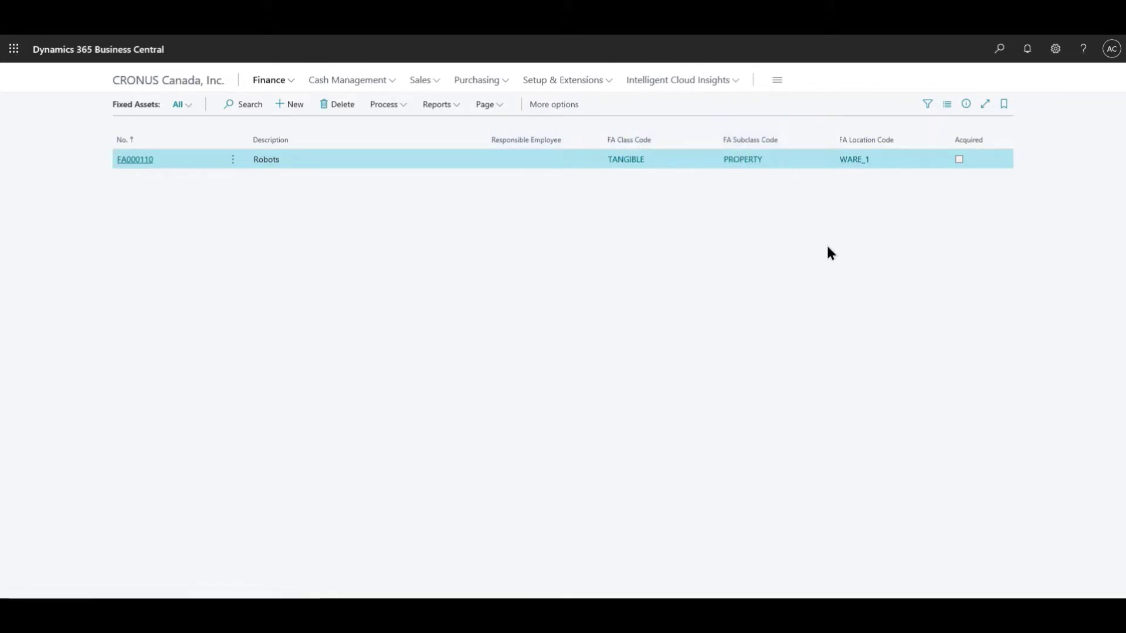
# Open FA Subclasses full-page through Tell Me and select EQUIPMENT's Default FA Posting Group.
pyautogui.click(999, 48)
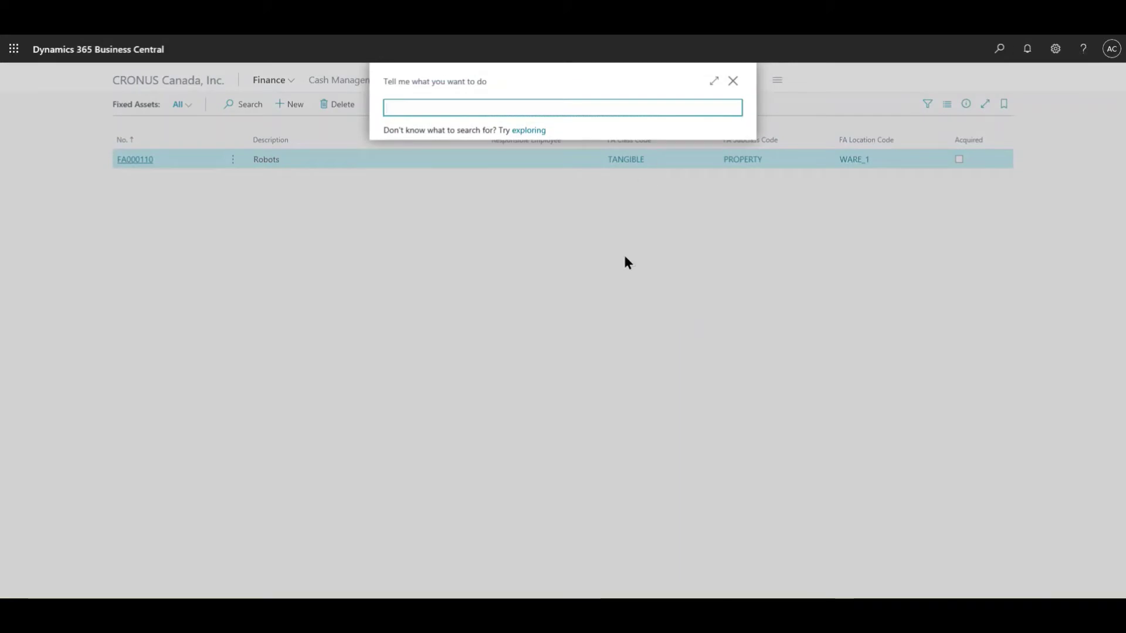
pyautogui.write('subl')
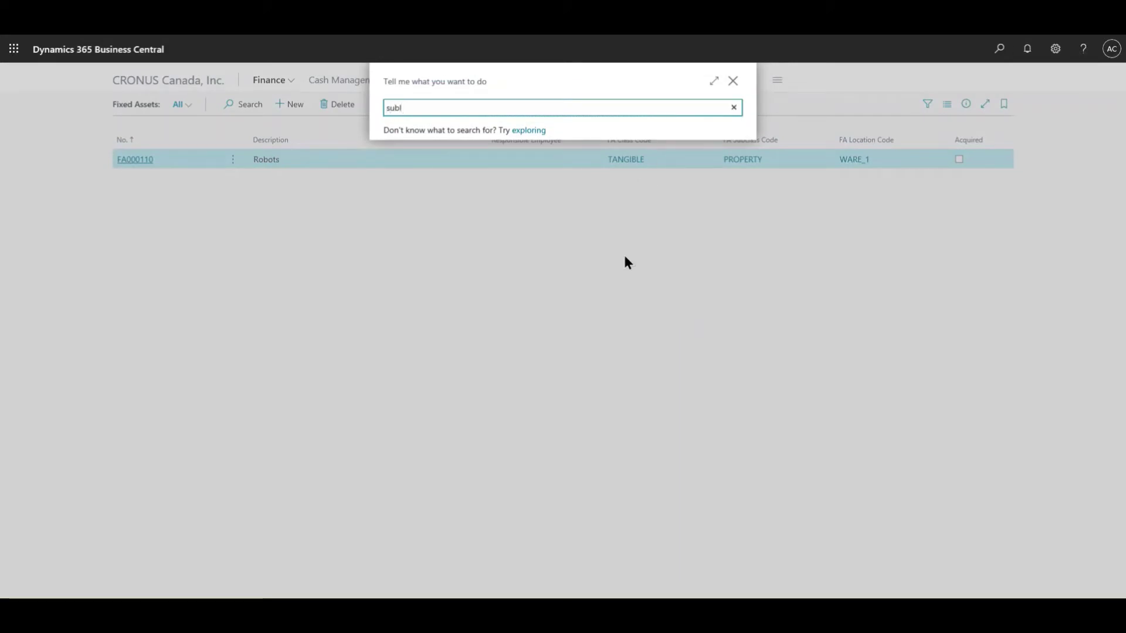
pyautogui.write('cl')
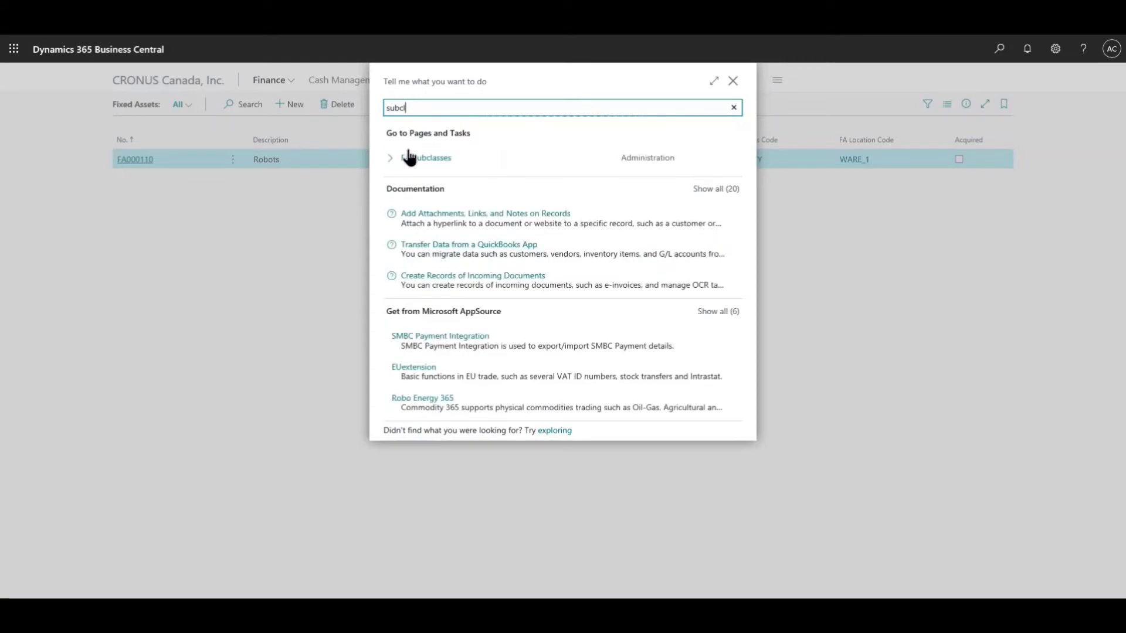
pyautogui.click(412, 157)
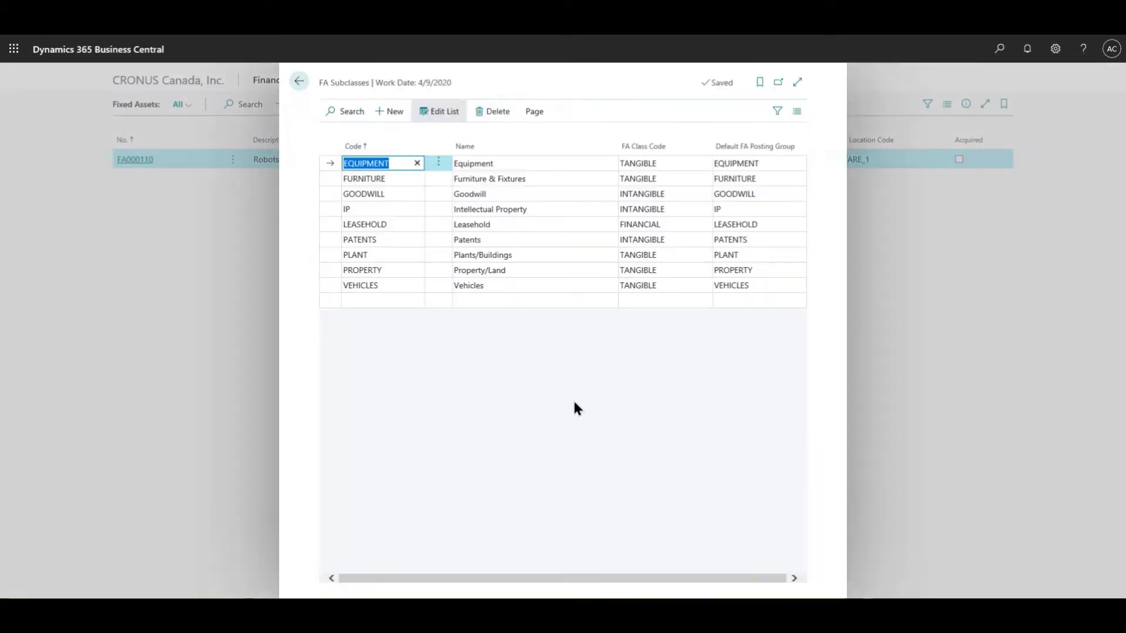
pyautogui.click(797, 82)
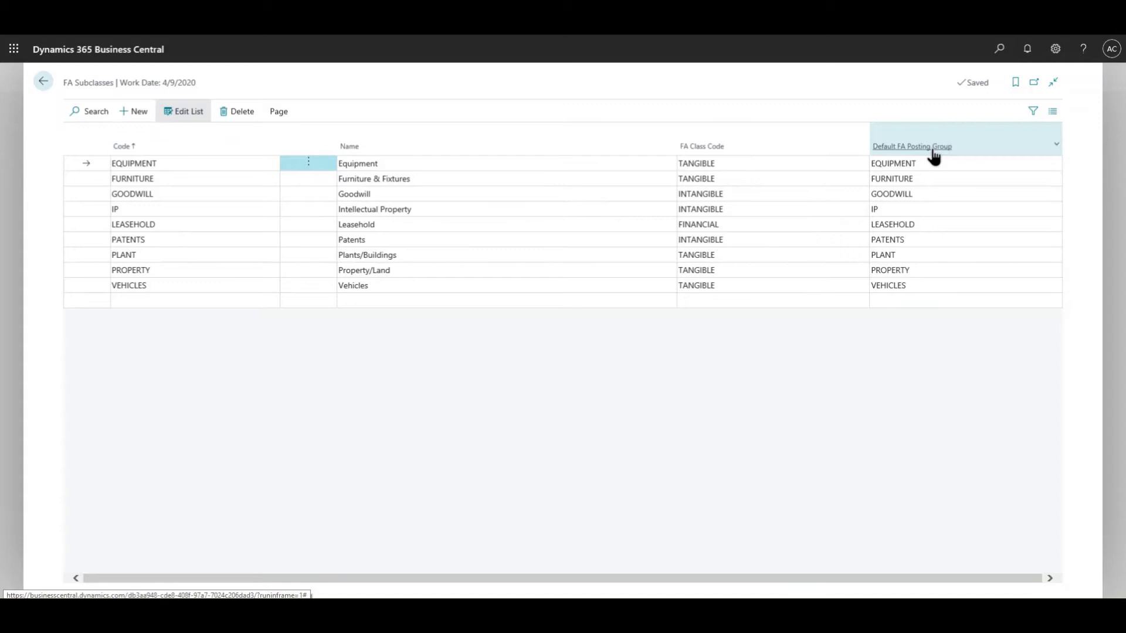
pyautogui.moveTo(925, 167)
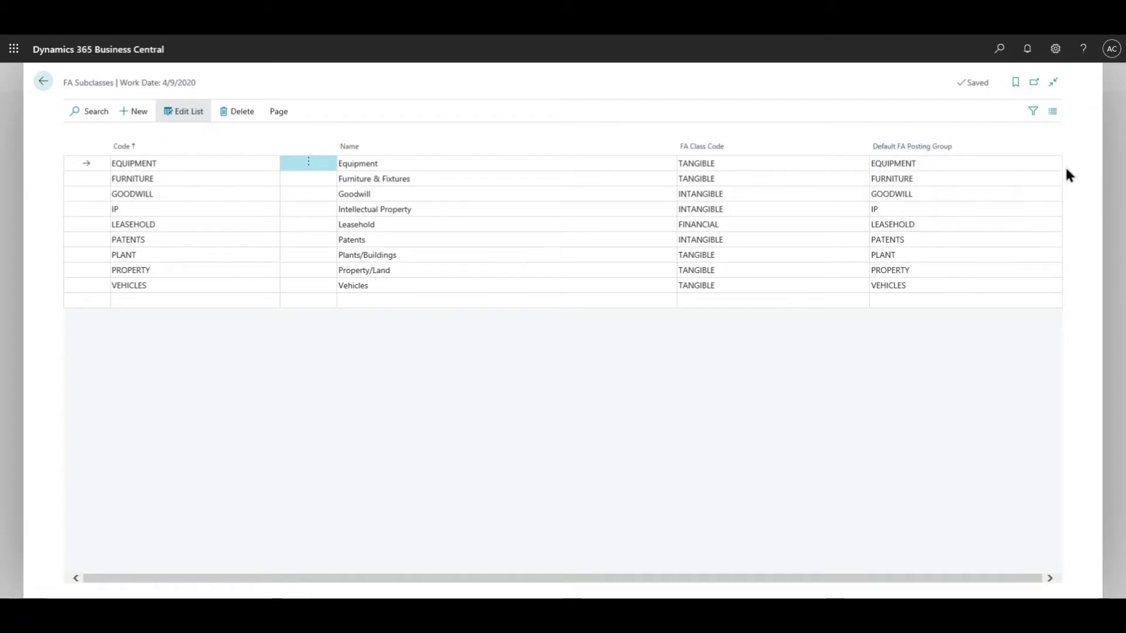
pyautogui.click(1036, 164)
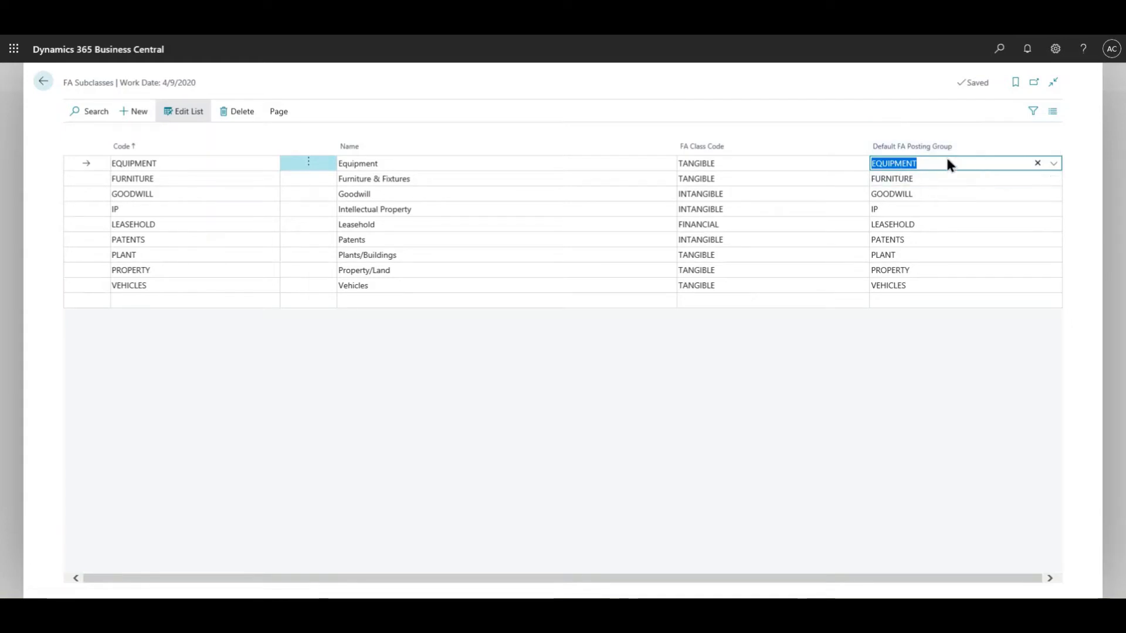
pyautogui.click(1054, 163)
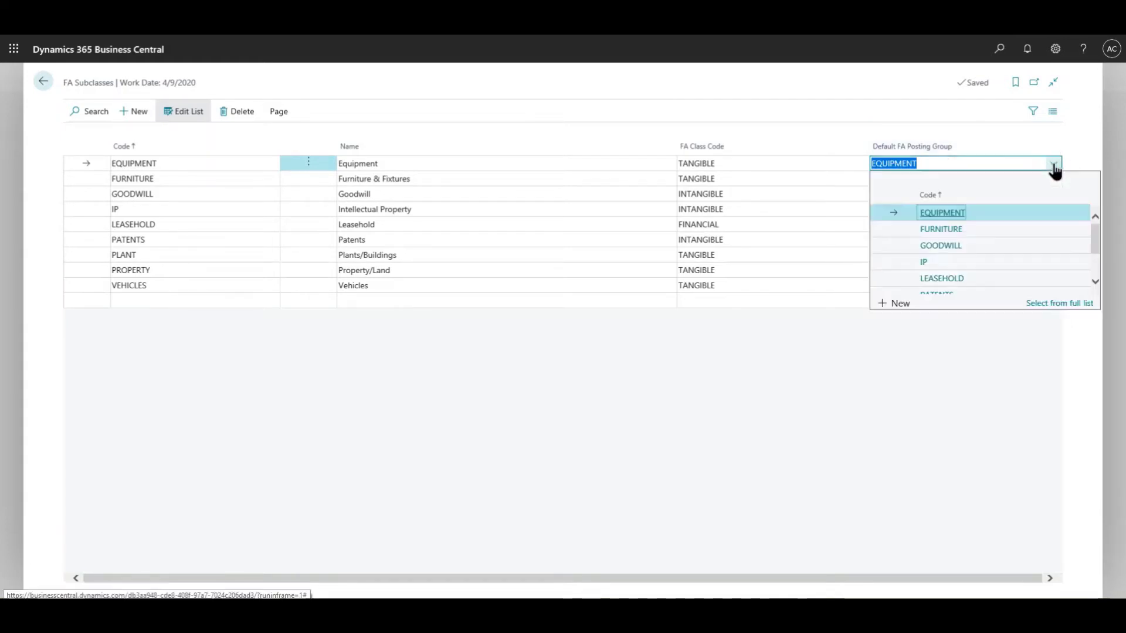
pyautogui.click(1062, 305)
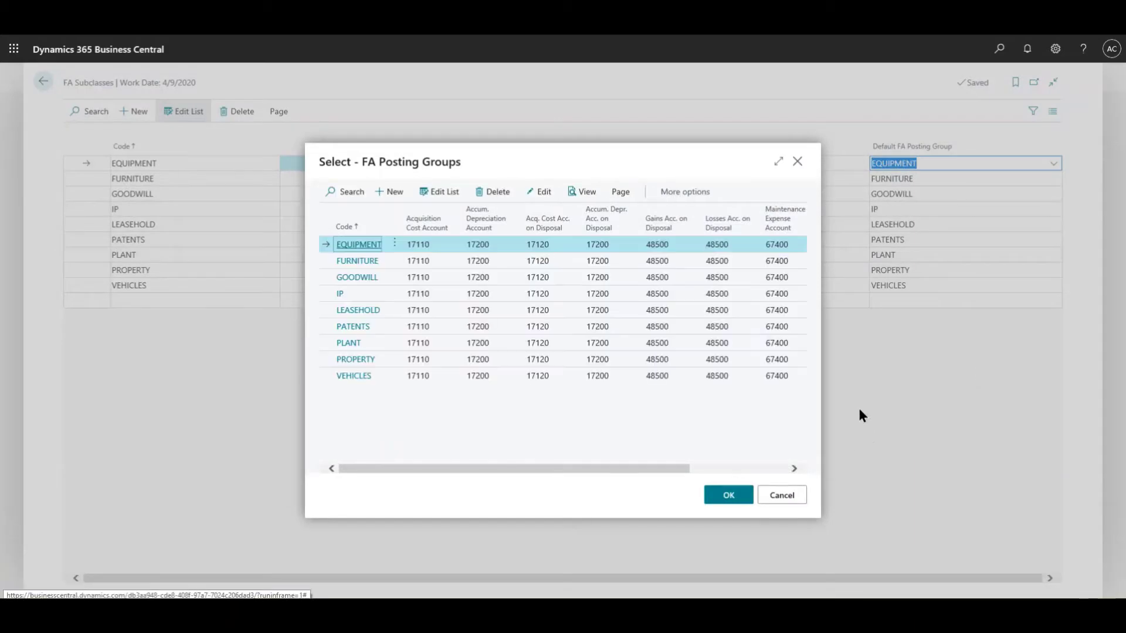
pyautogui.click(778, 161)
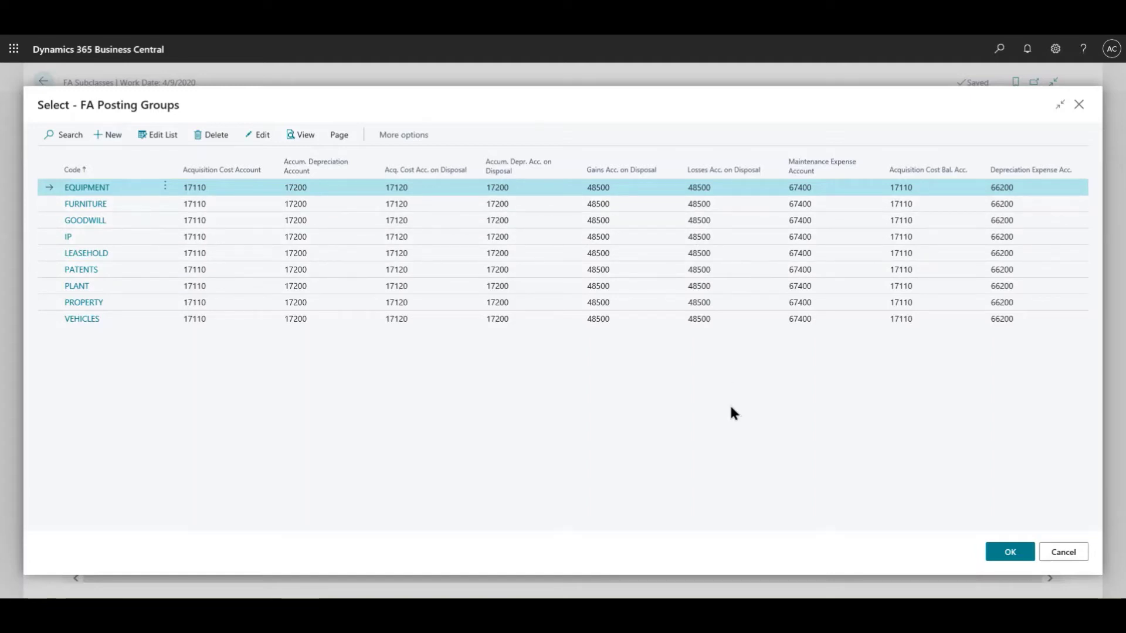
pyautogui.moveTo(701, 177)
pyautogui.moveTo(611, 179)
pyautogui.click(1063, 552)
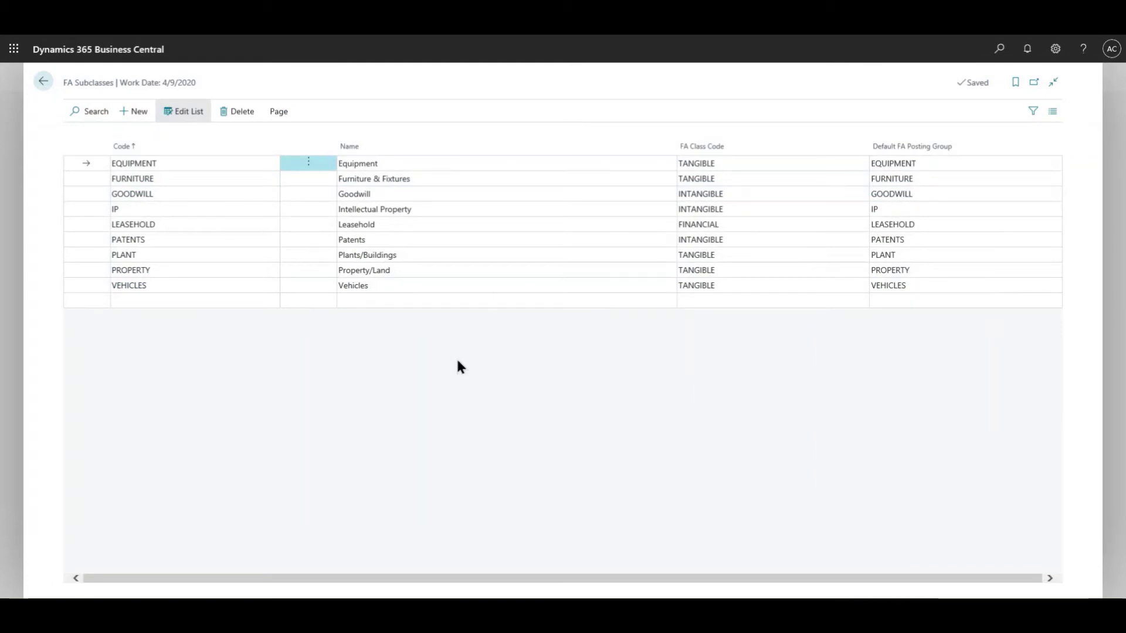
# Return to Fixed Assets, then review and close FA Classes (FINANCIAL, INTANGIBLE, TANGIBLE).
pyautogui.click(41, 82)
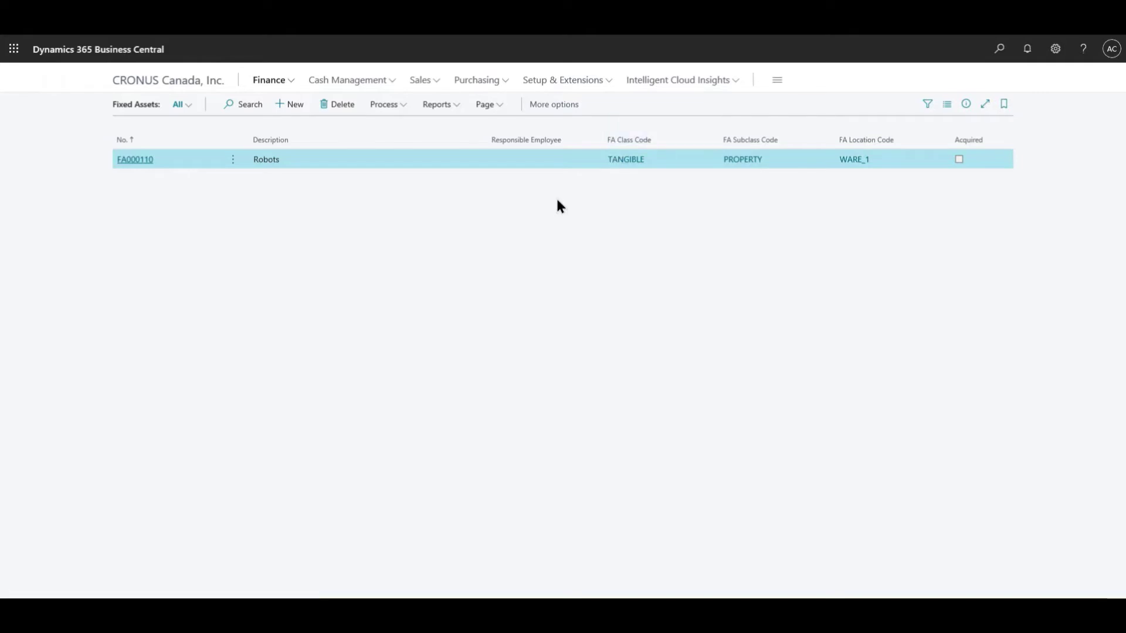
pyautogui.click(999, 48)
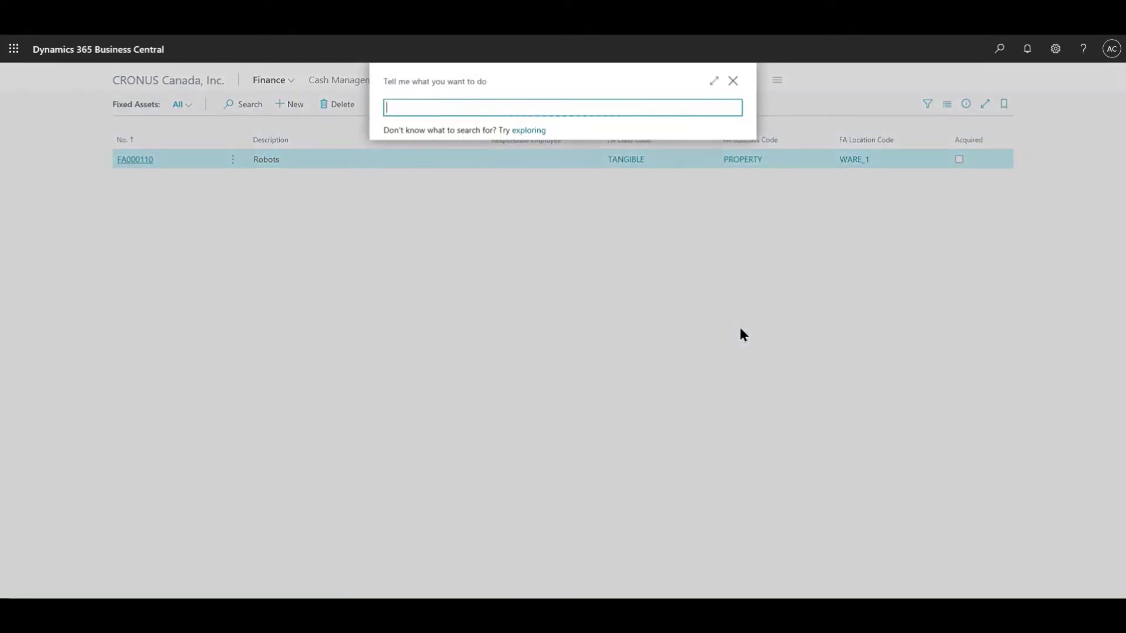
pyautogui.write('ta class')
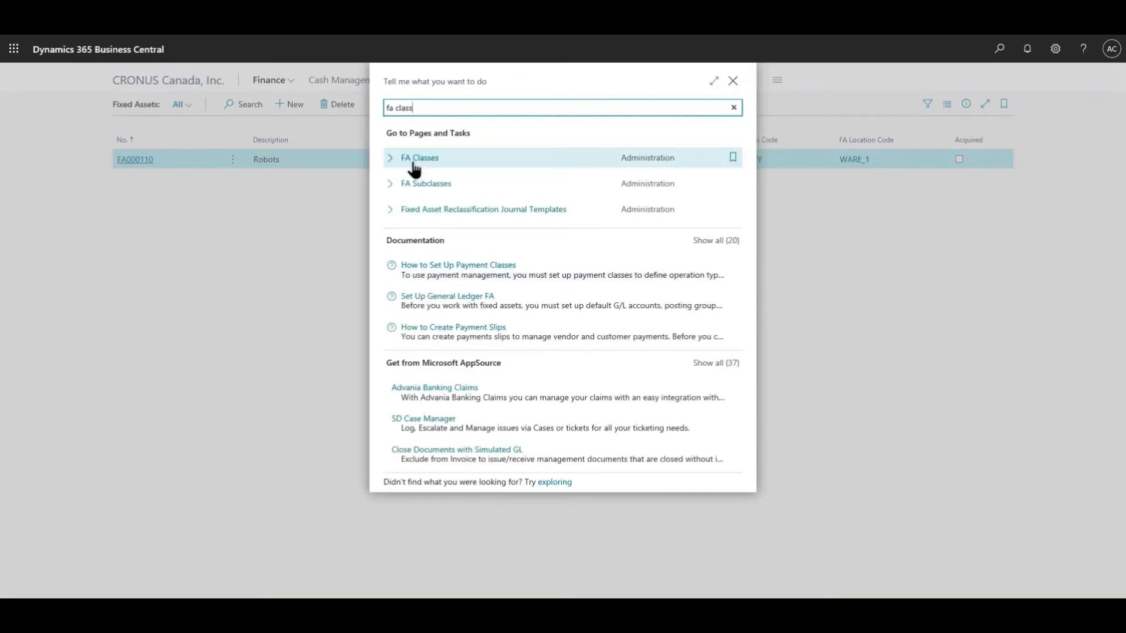
pyautogui.click(413, 163)
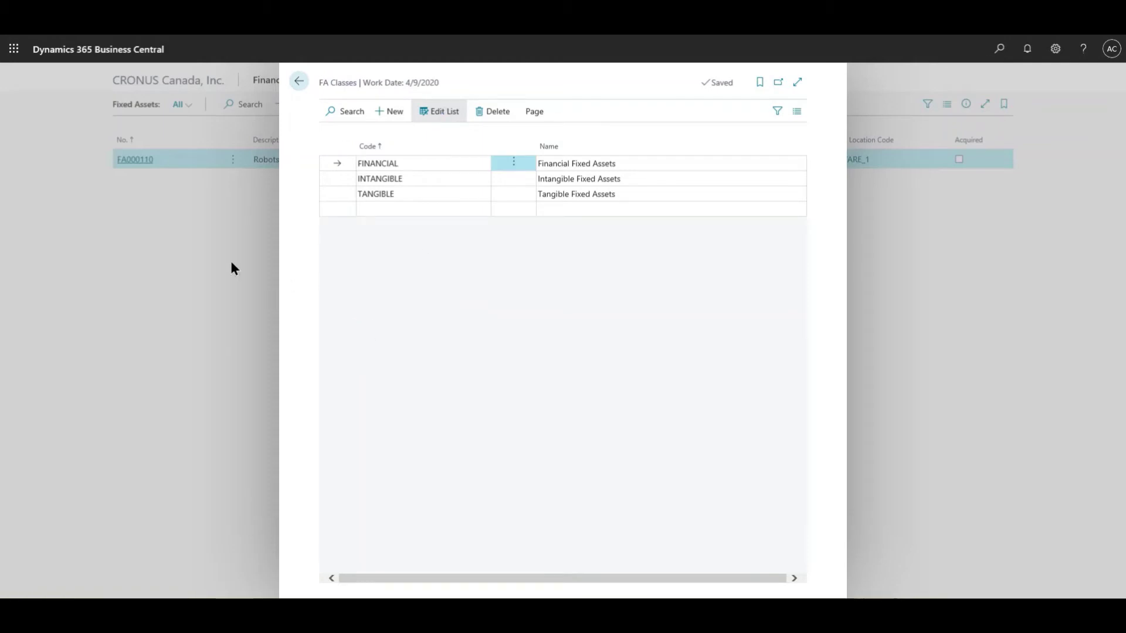
pyautogui.click(198, 257)
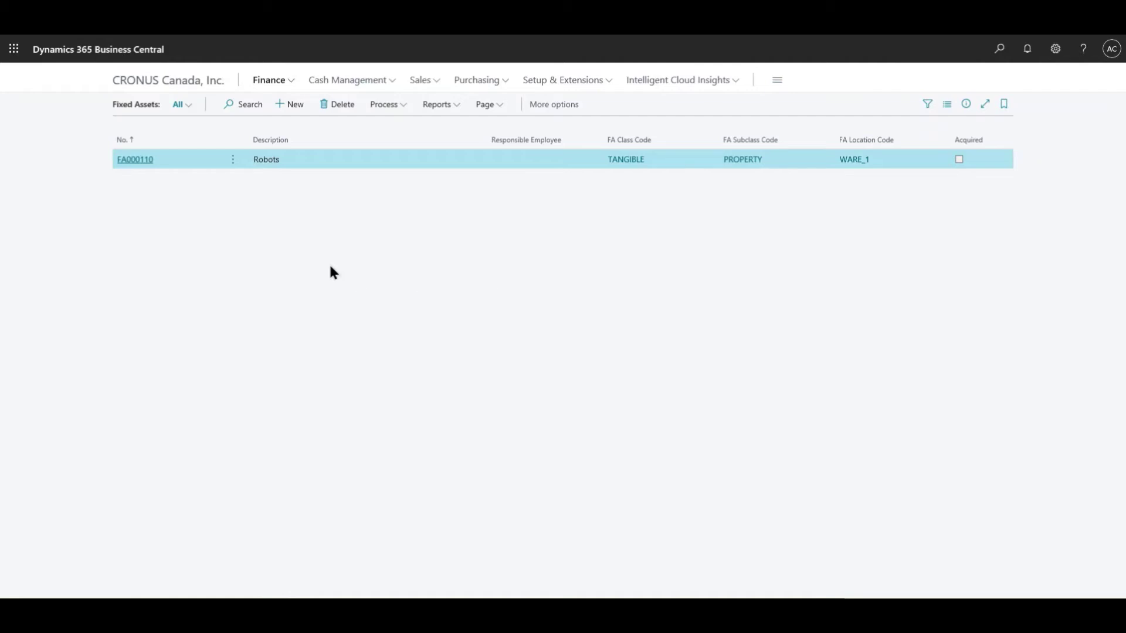
# Open the FA000110 Robots asset card and review its number and description.
pyautogui.click(142, 167)
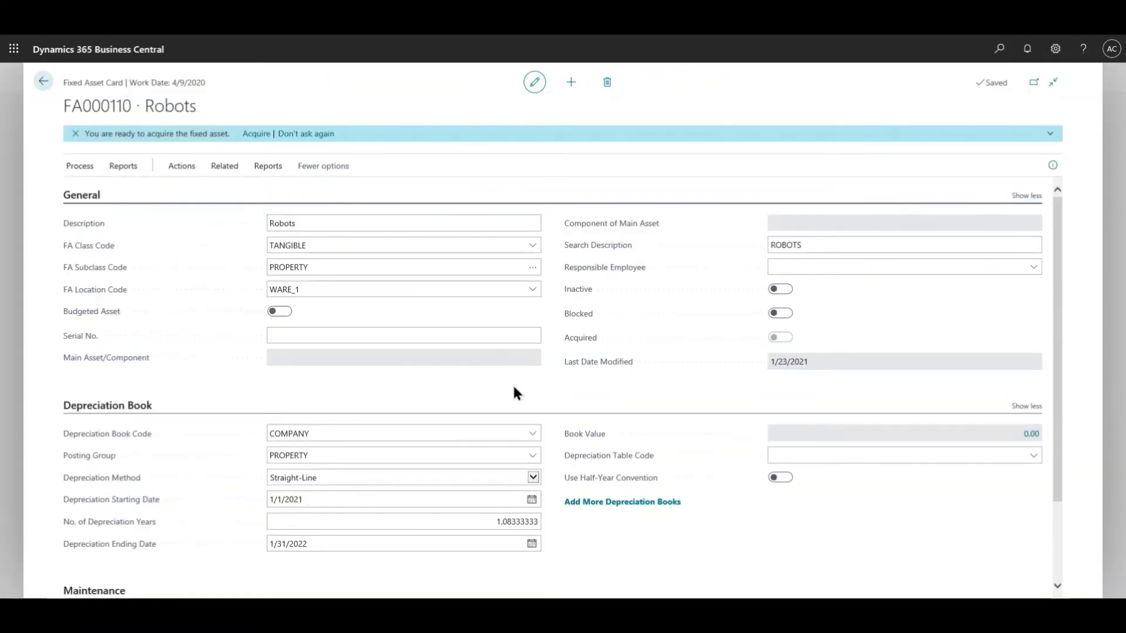
pyautogui.moveTo(64, 105); pyautogui.dragTo(133, 107)
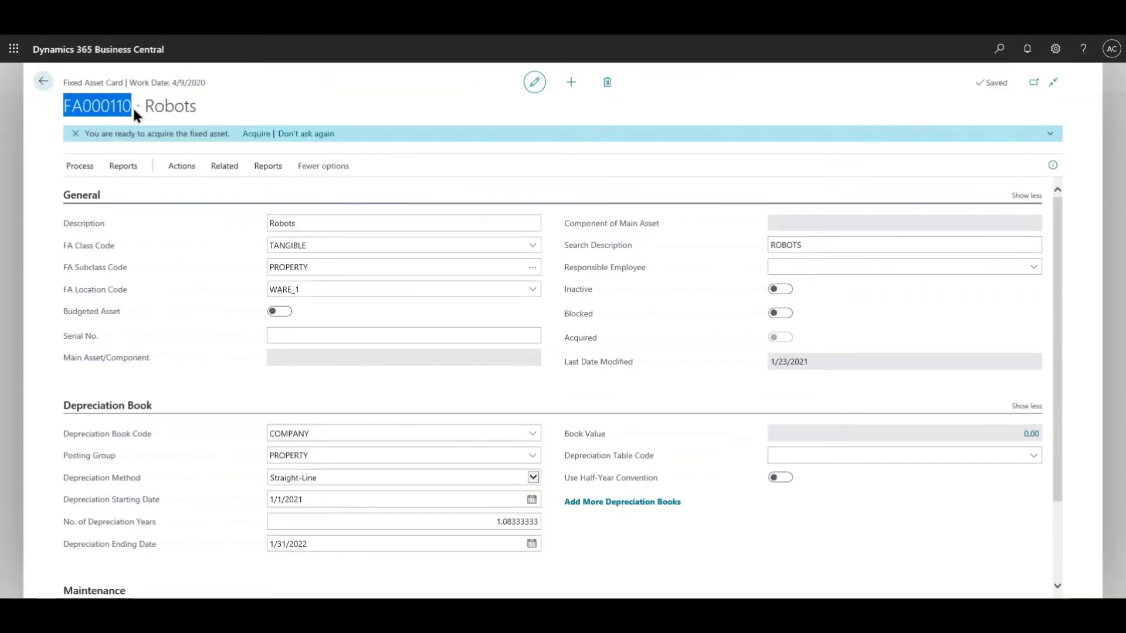
pyautogui.click(272, 104)
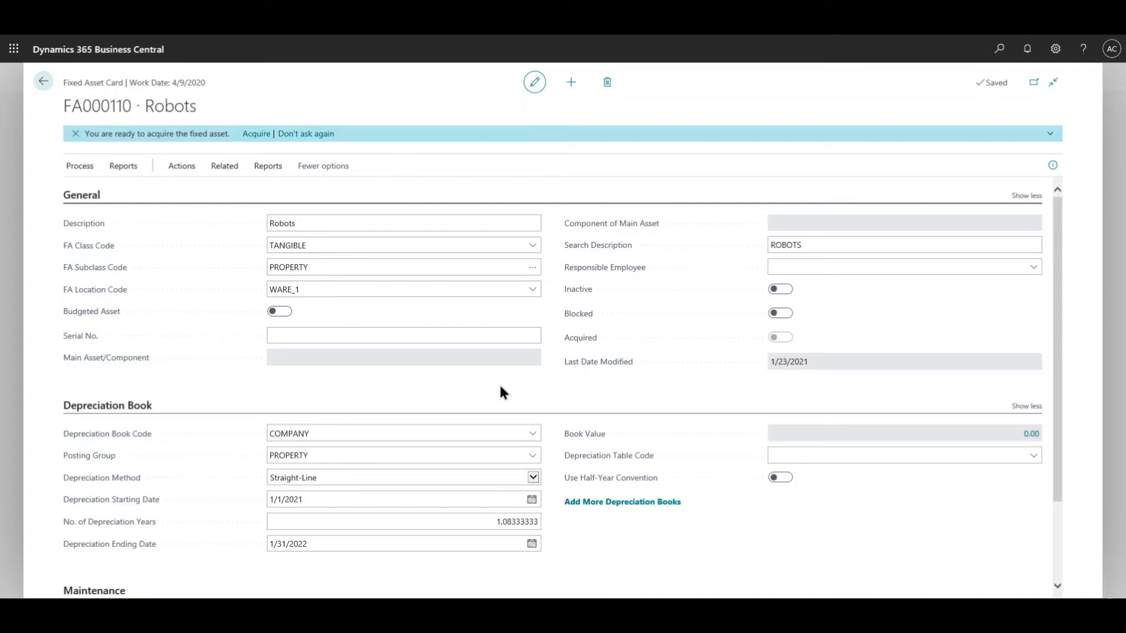
pyautogui.click(345, 221)
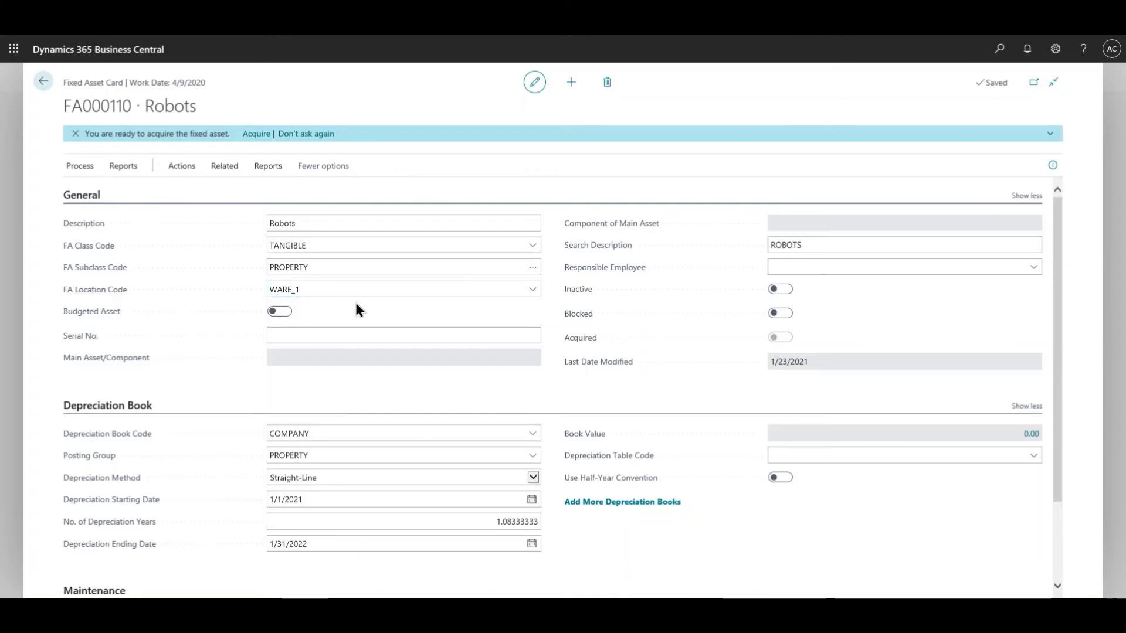
pyautogui.click(536, 291)
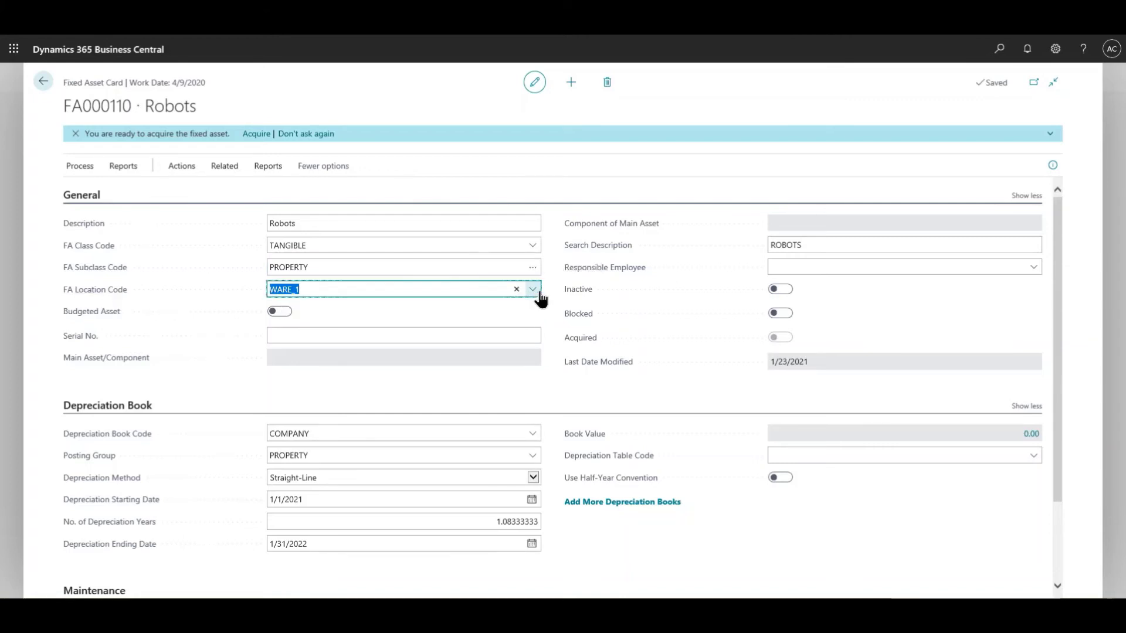
pyautogui.click(478, 432)
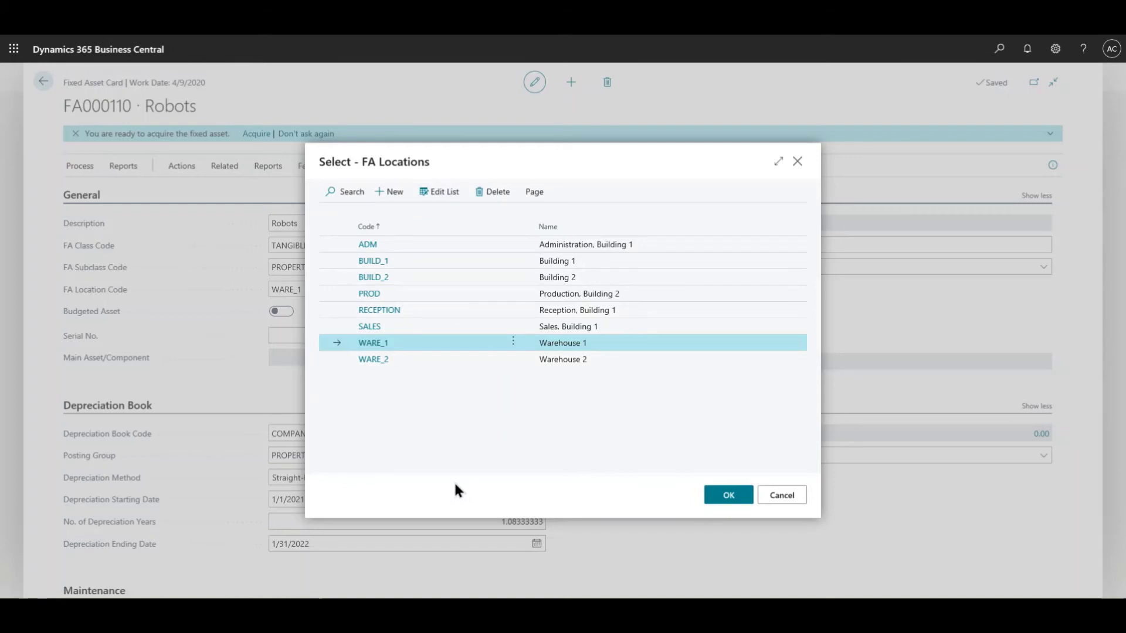
pyautogui.click(763, 494)
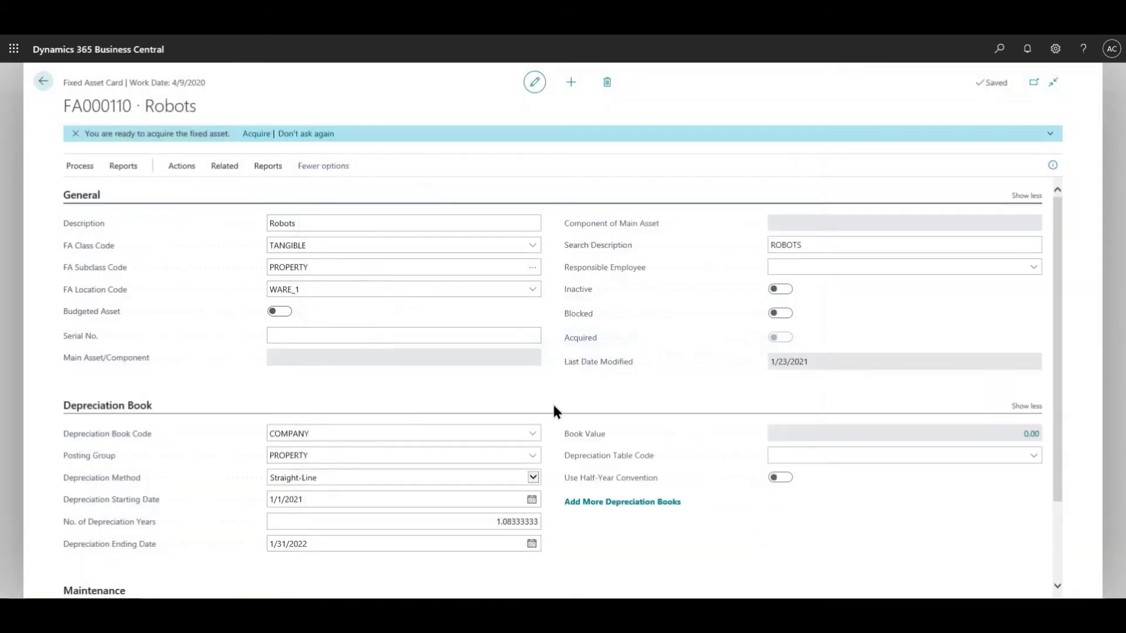
# Review the full depreciation book list and keep the book code as COMPANY.
pyautogui.scroll(-2, 1056, 402)
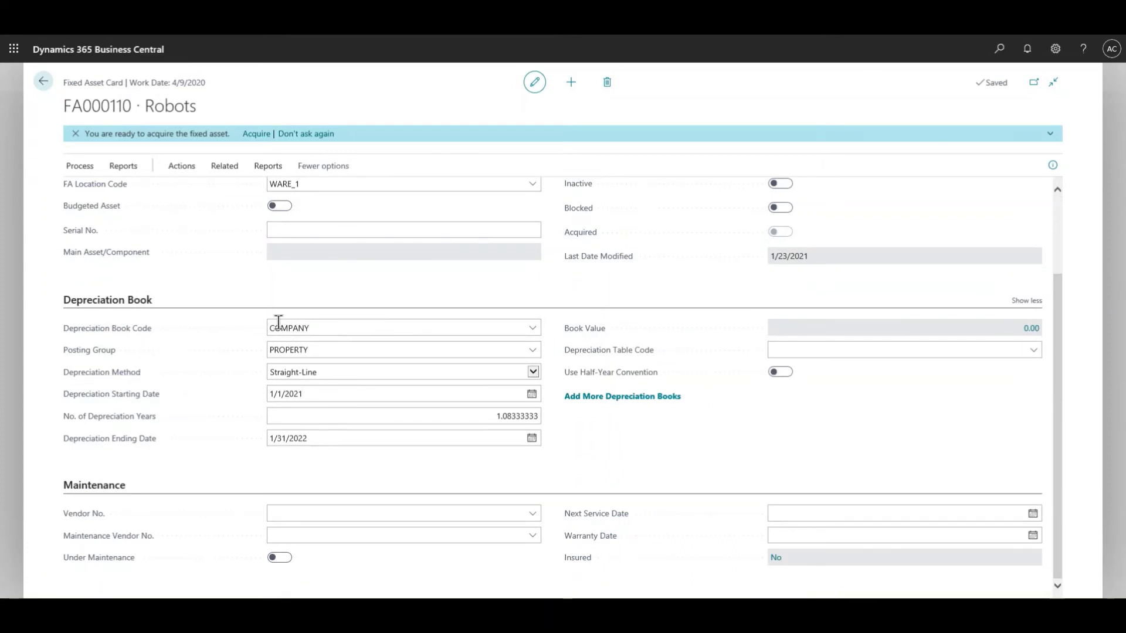
pyautogui.click(535, 329)
pyautogui.click(538, 329)
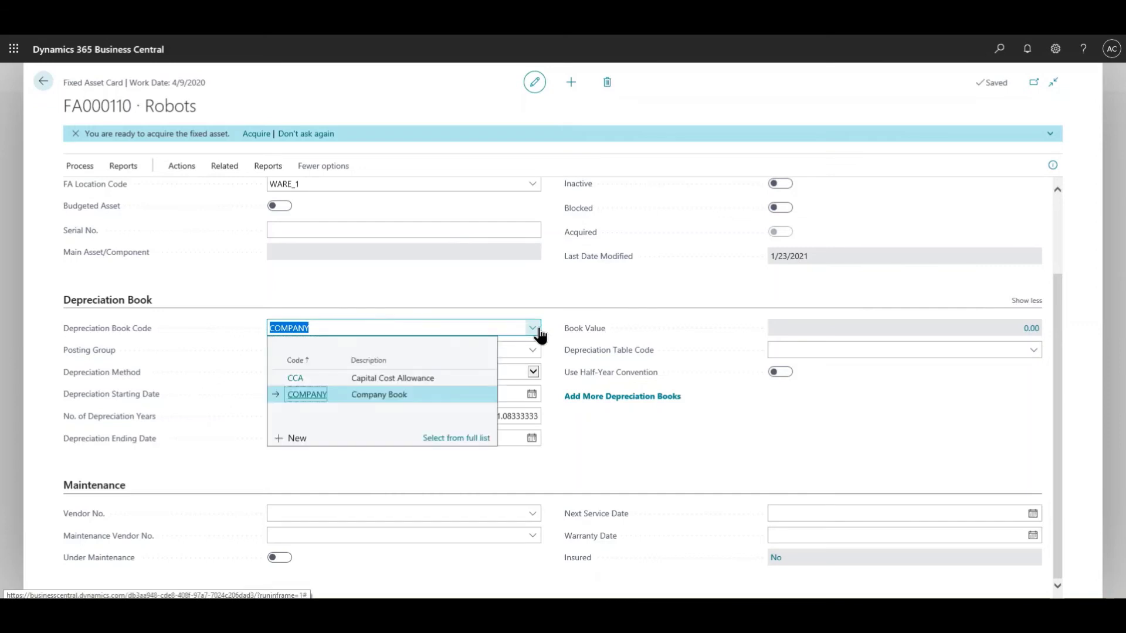
pyautogui.click(440, 438)
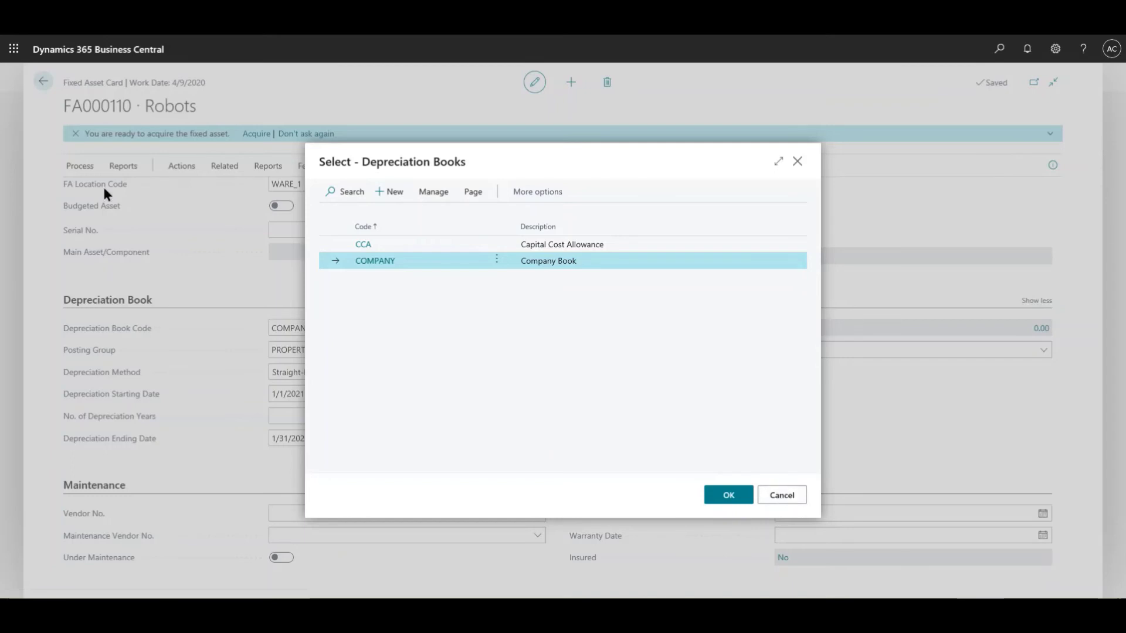
pyautogui.click(783, 496)
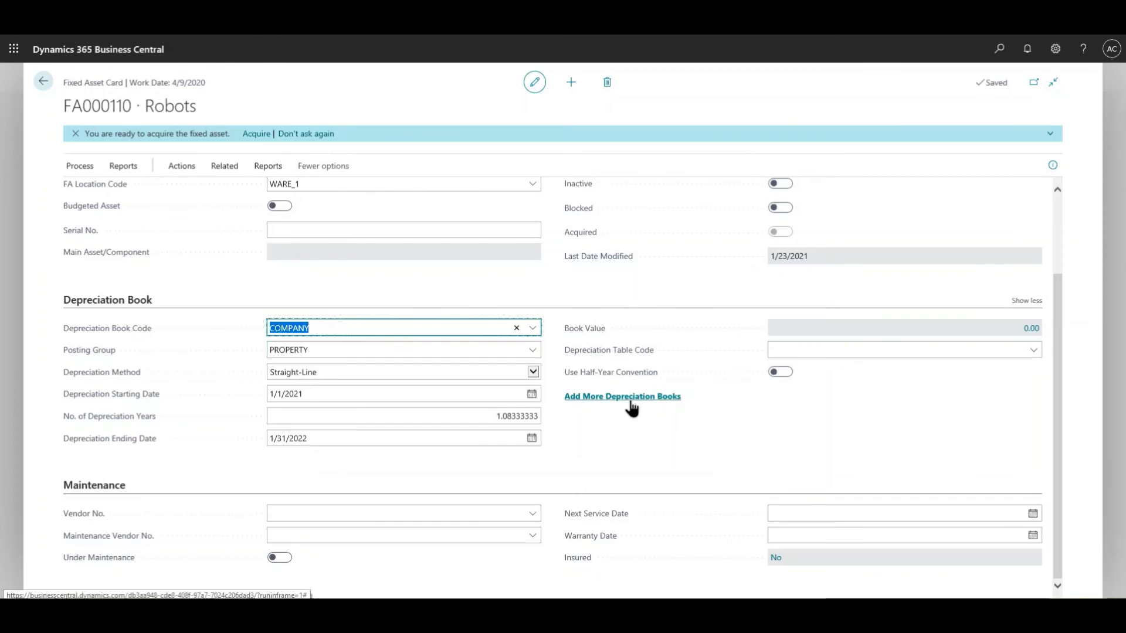
pyautogui.click(607, 454)
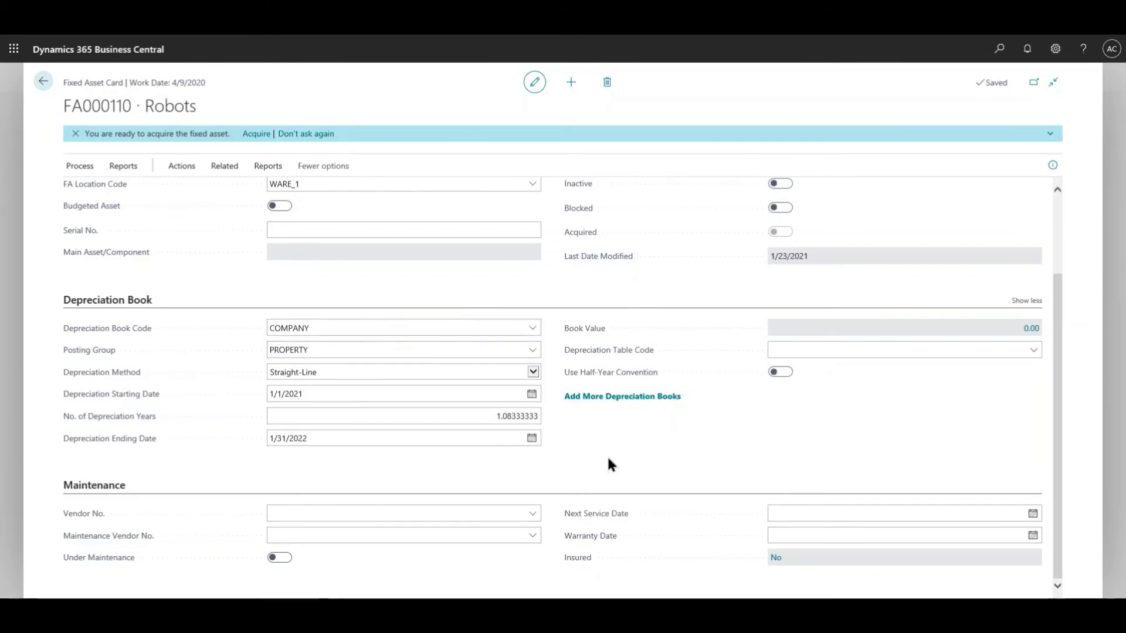
# Keep posting group PROPERTY and display the depreciation method choices.
pyautogui.click(322, 350)
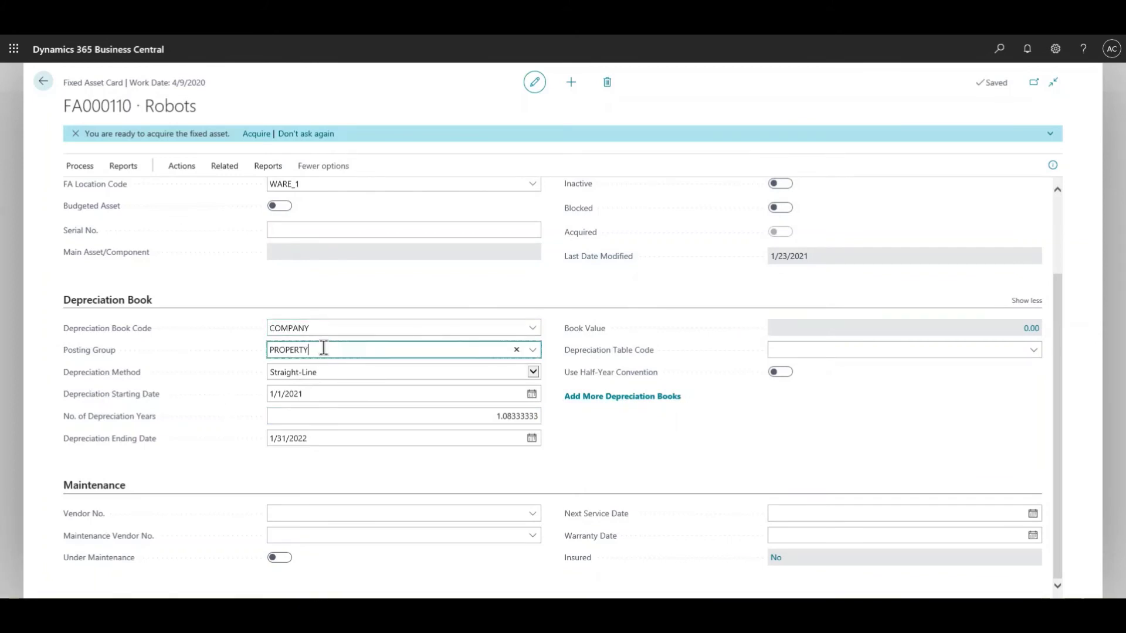
pyautogui.click(598, 444)
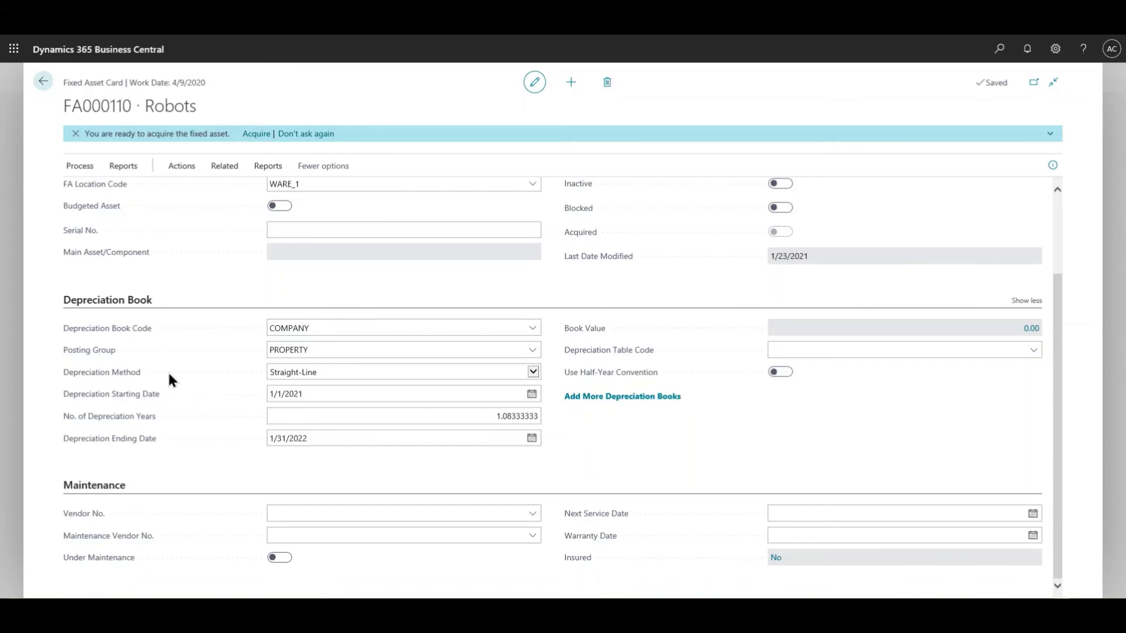
pyautogui.click(358, 376)
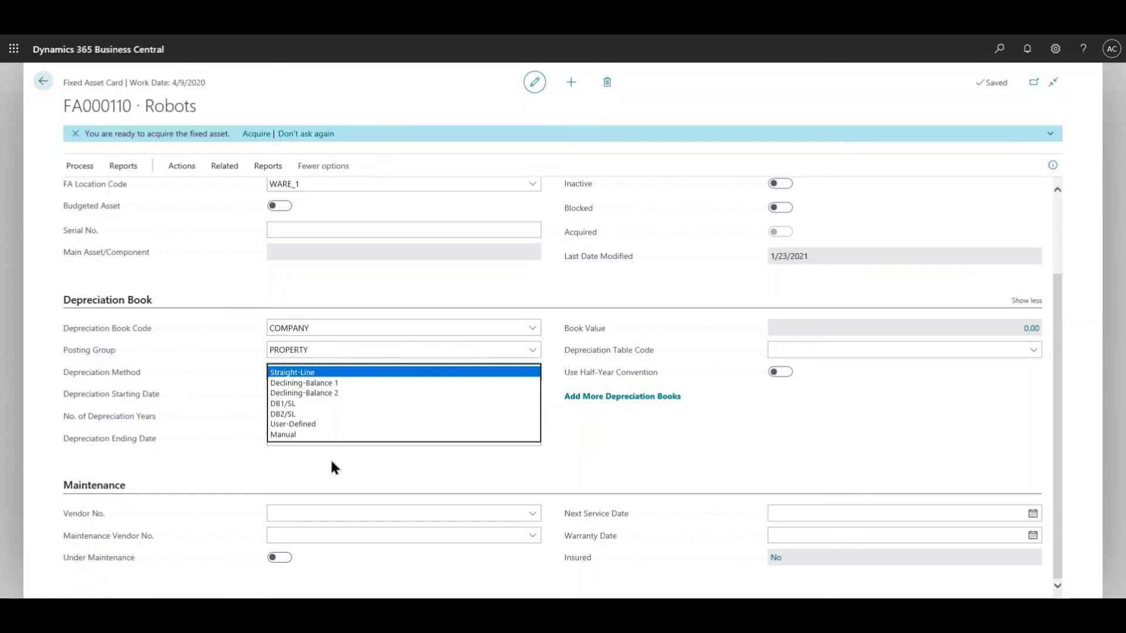
# Keep Straight-Line depreciation and leave No. of Depreciation Years at 1.08333333.
pyautogui.press('Return')
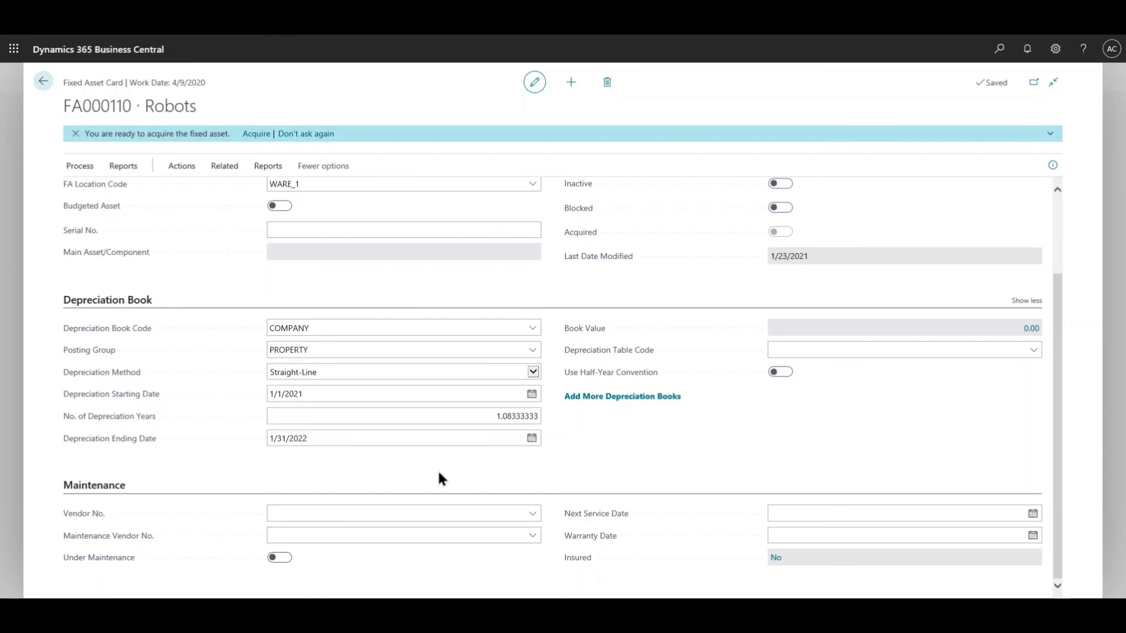
pyautogui.click(441, 417)
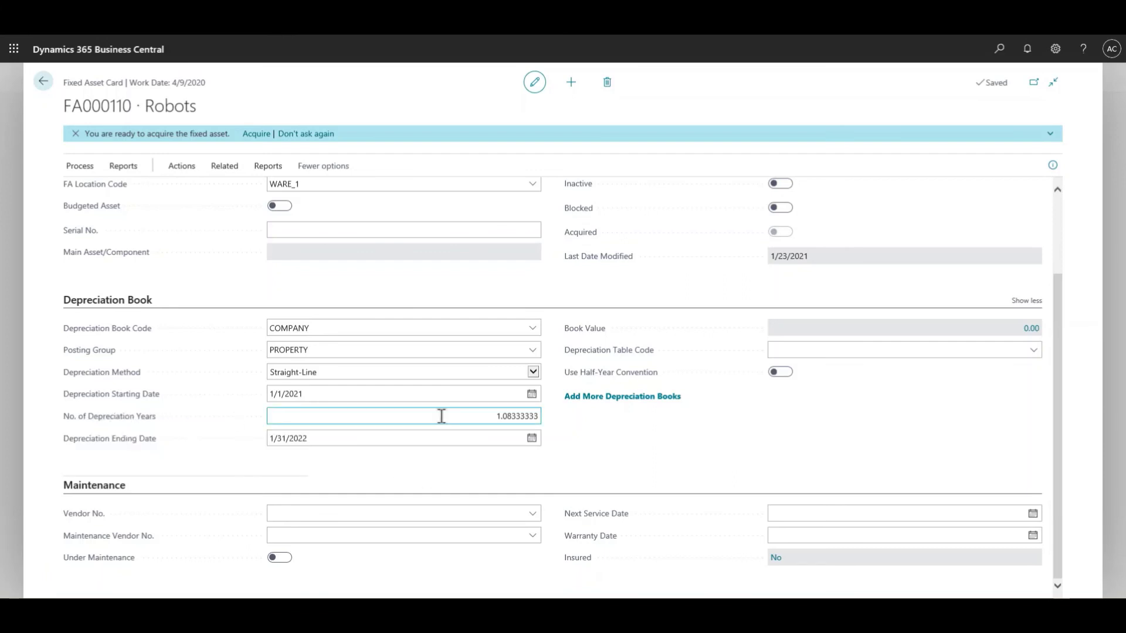
pyautogui.click(644, 416)
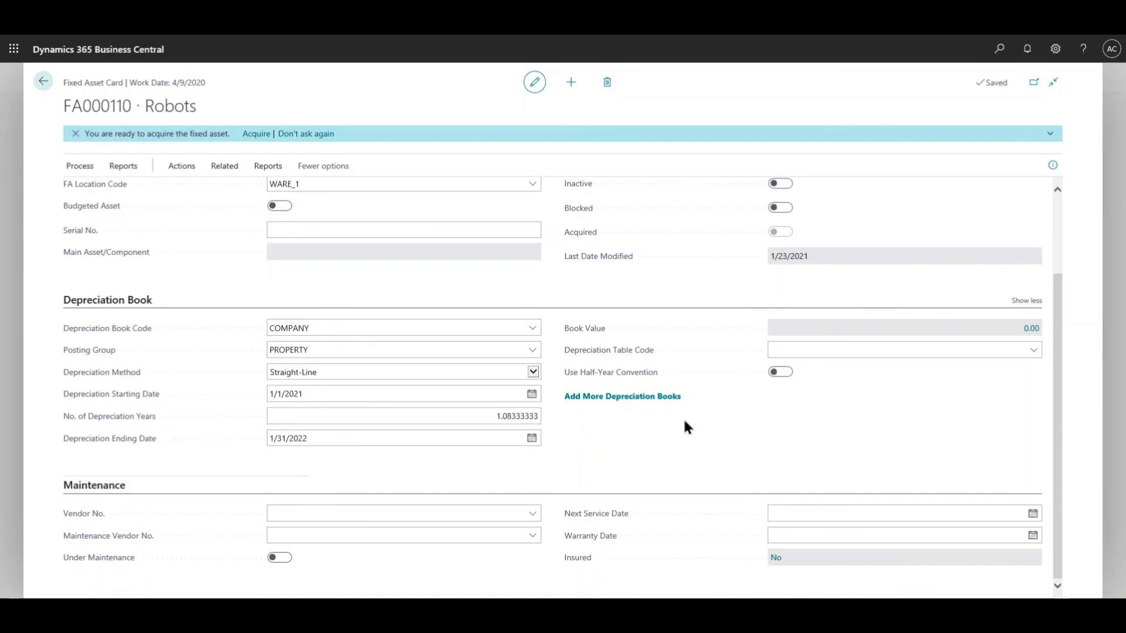
pyautogui.click(502, 417)
pyautogui.click(566, 444)
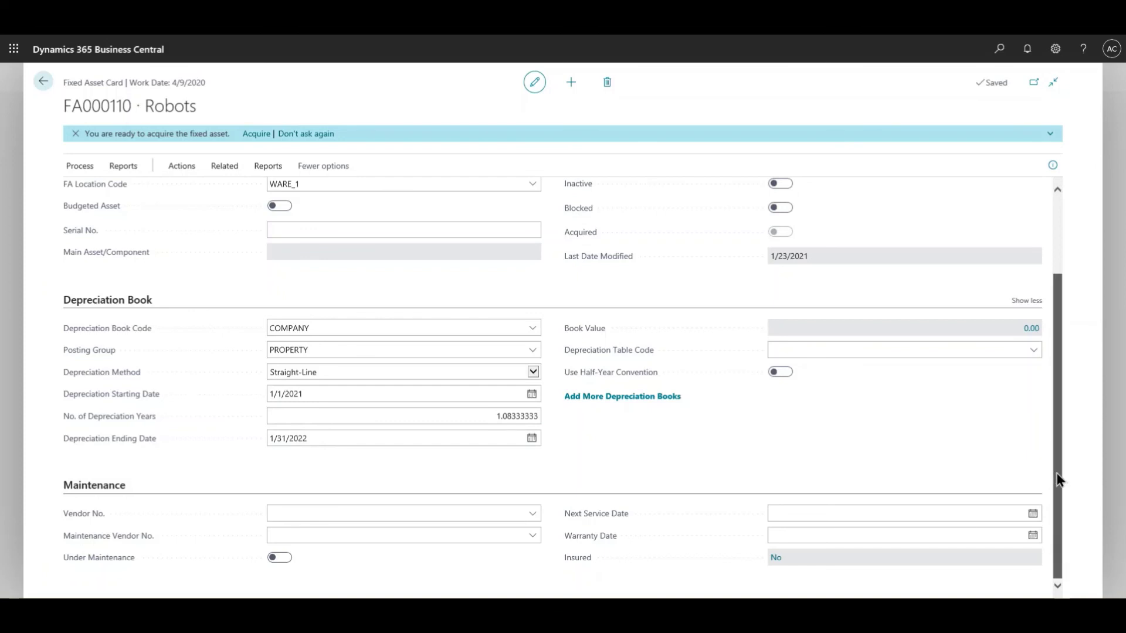
# Scroll the Robots asset card back to the top.
pyautogui.moveTo(1060, 473); pyautogui.dragTo(1067, 311)
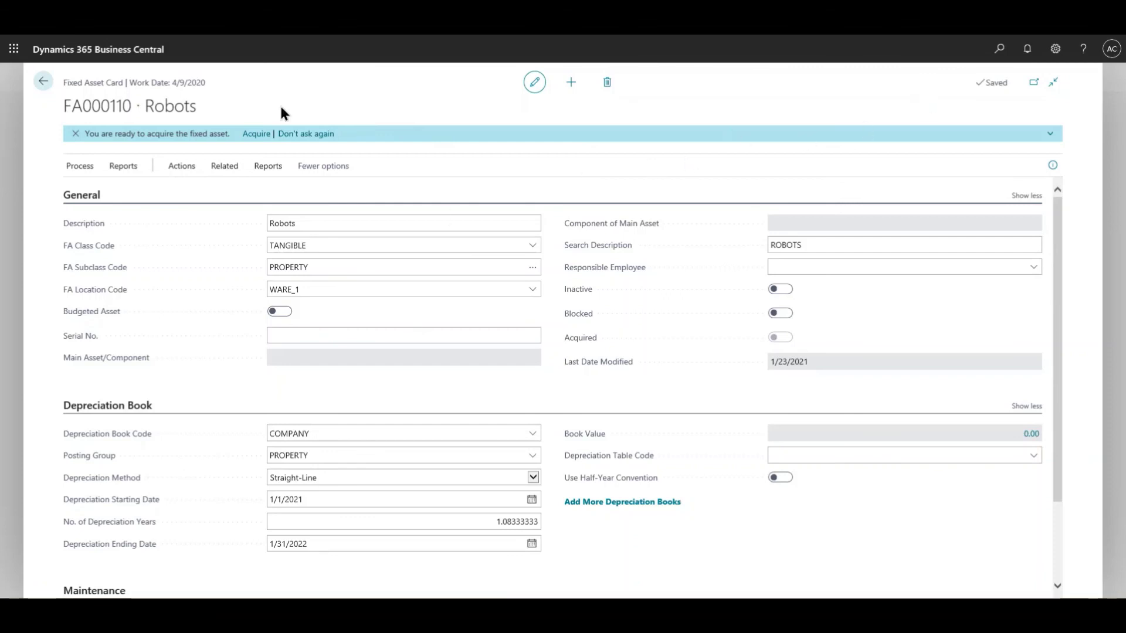
# Back on the asset list, search 'g/l fix' and open Fixed Asset G/L Journals (DEFAULT batch).
pyautogui.click(44, 81)
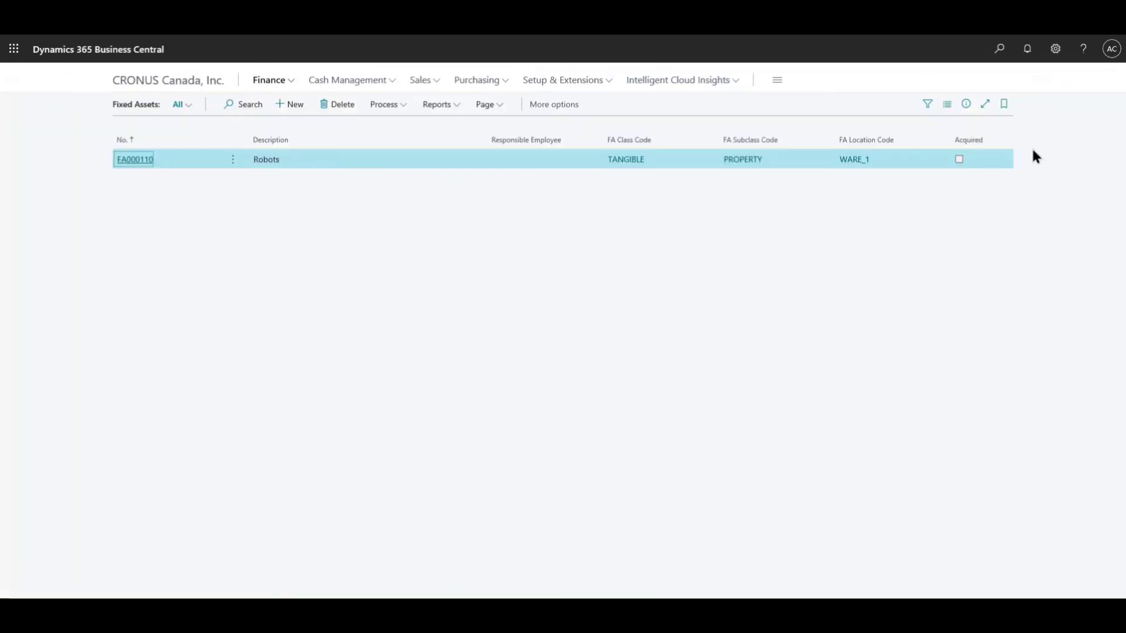
pyautogui.click(999, 49)
pyautogui.write('g')
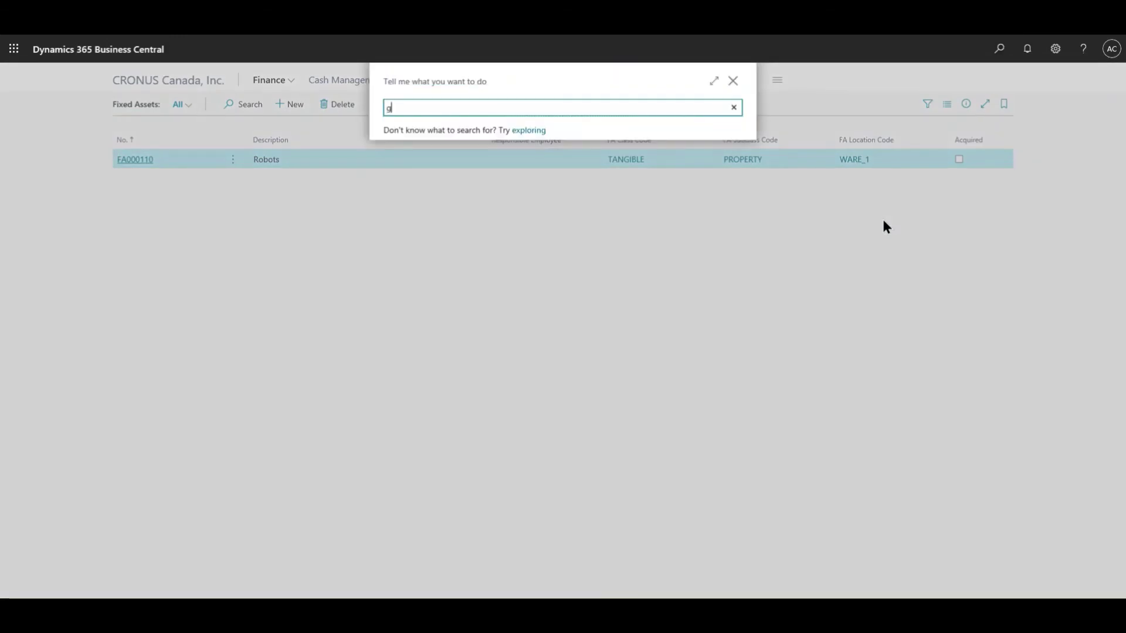
pyautogui.write('/l')
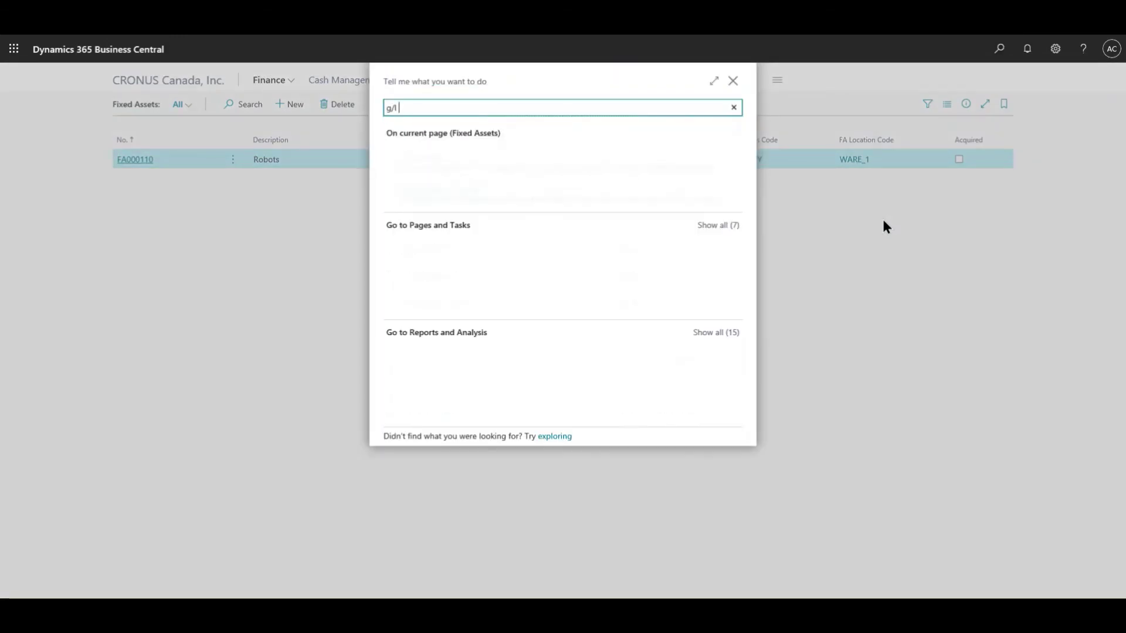
pyautogui.write(' fix')
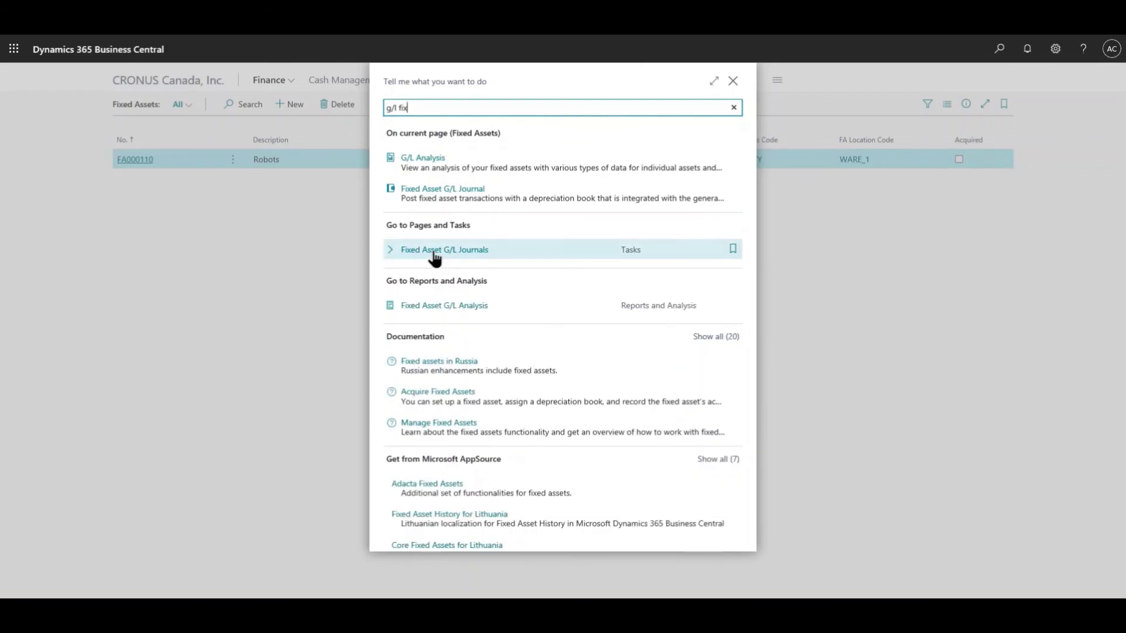
pyautogui.click(434, 258)
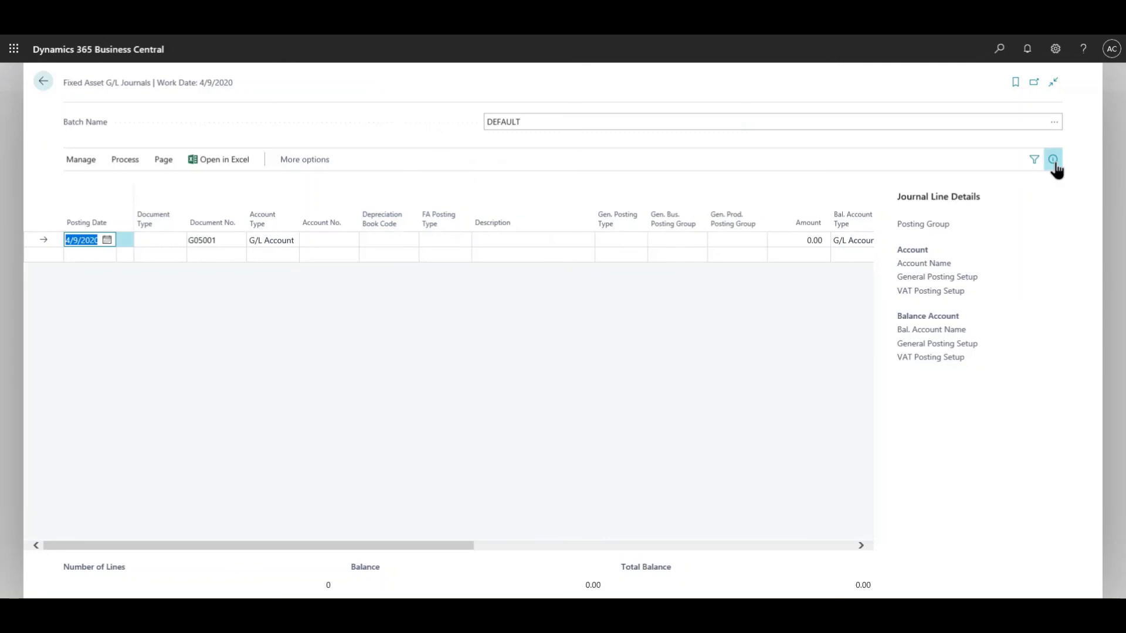
# Hide Journal Line Details, then close the journal to return to Fixed Assets.
pyautogui.click(1053, 161)
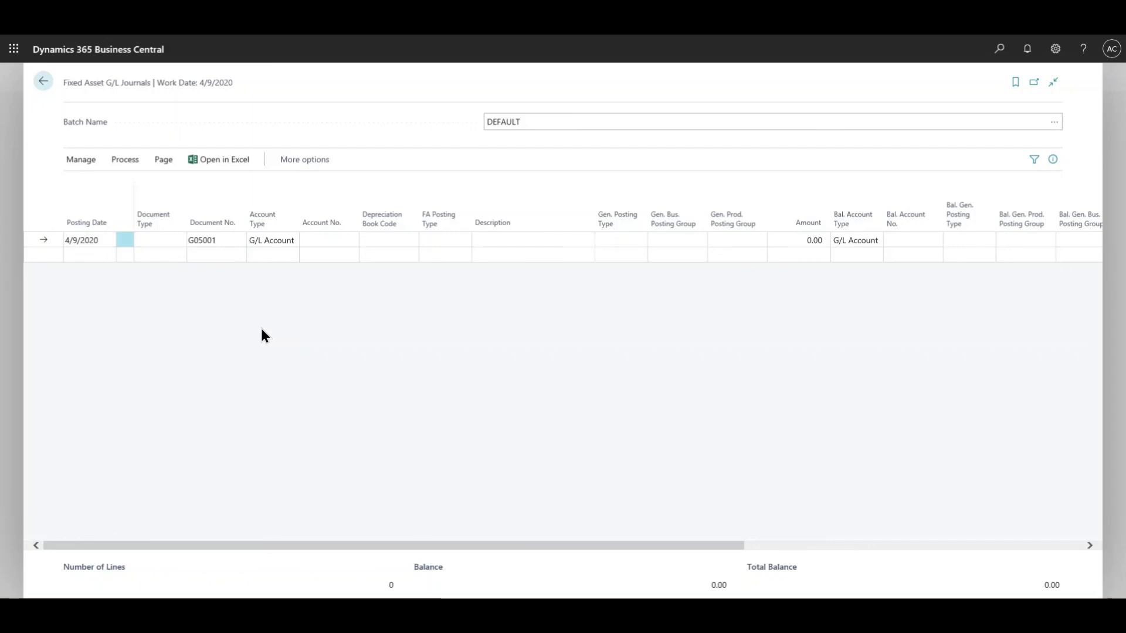
pyautogui.click(43, 83)
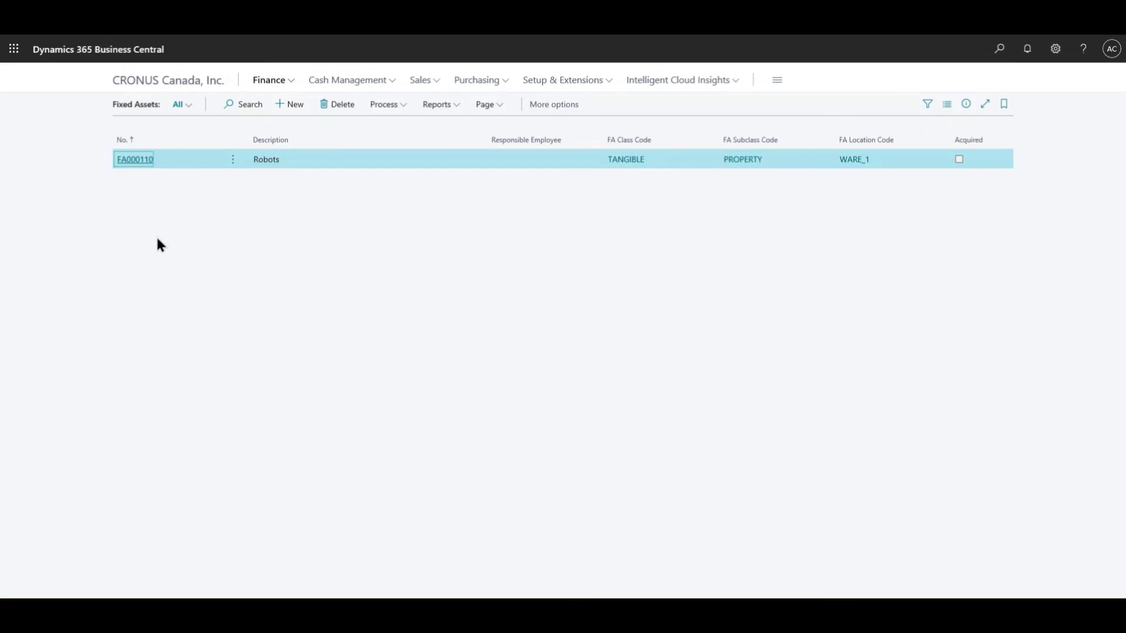